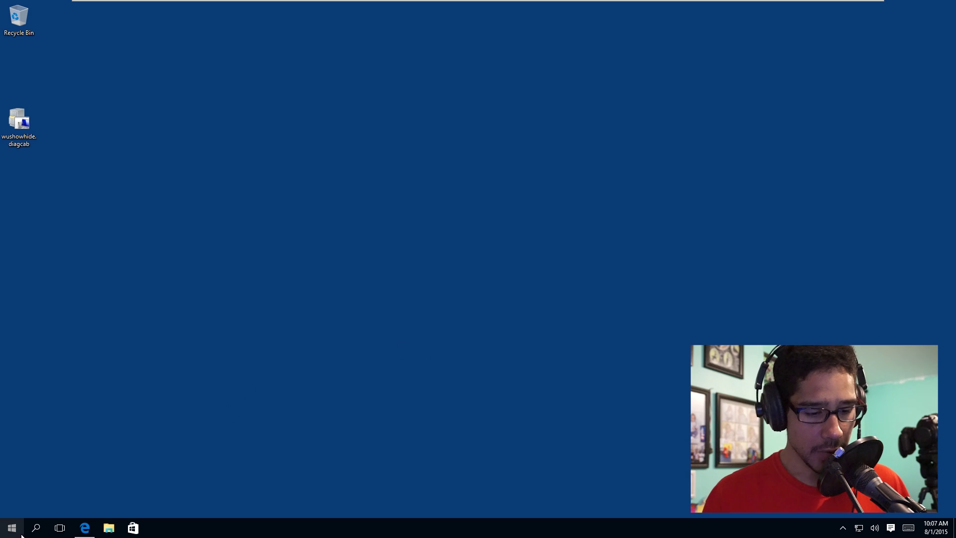
Go to Settings > Update & security > Advanced options and view the installed-update history
click(2, 534)
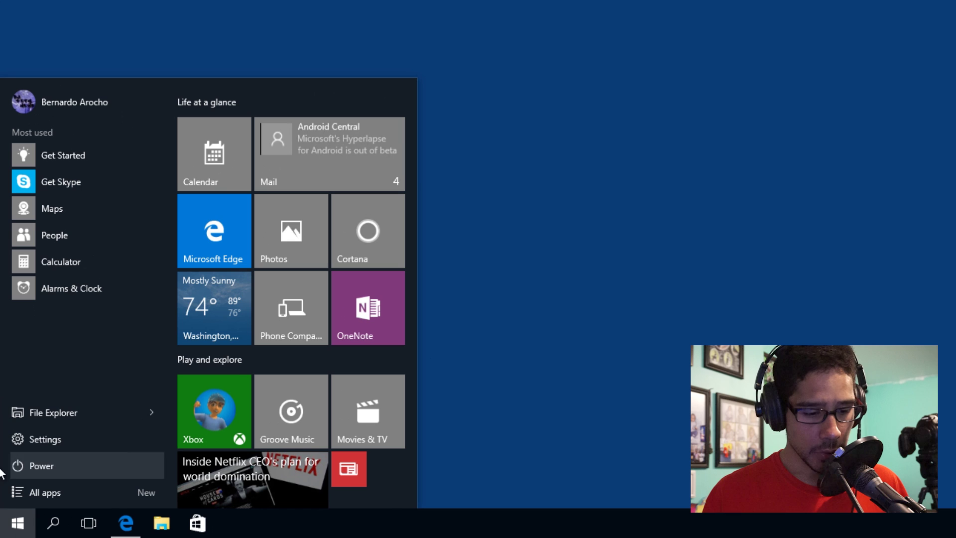
click(42, 446)
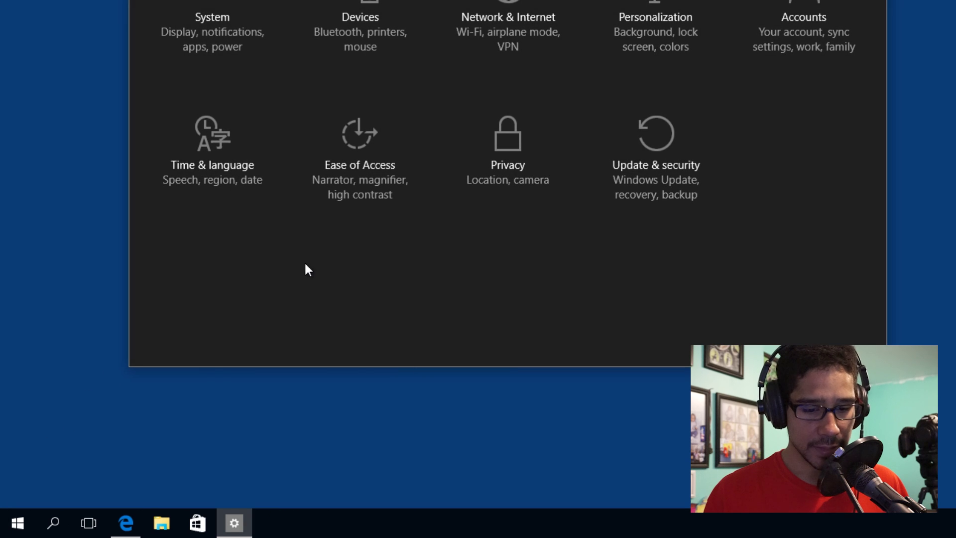
click(650, 174)
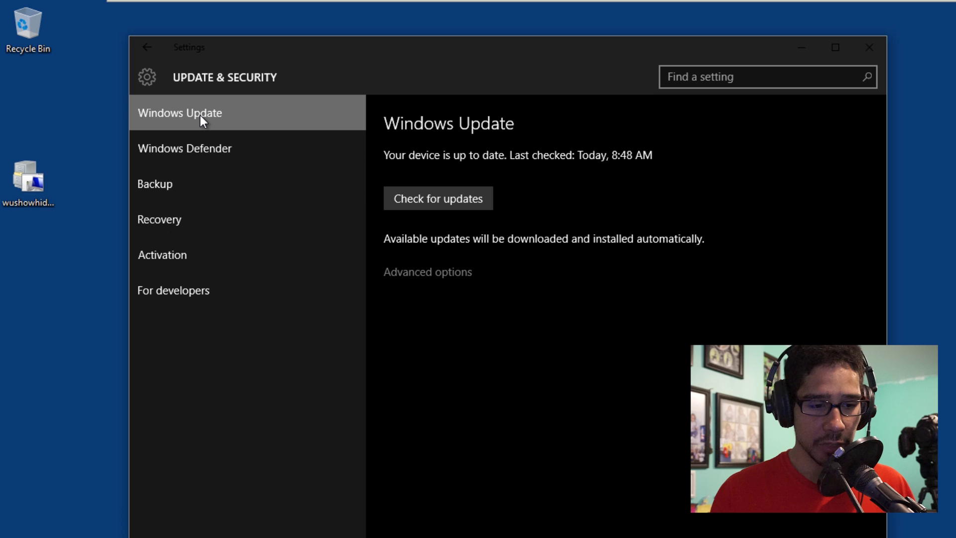
click(416, 273)
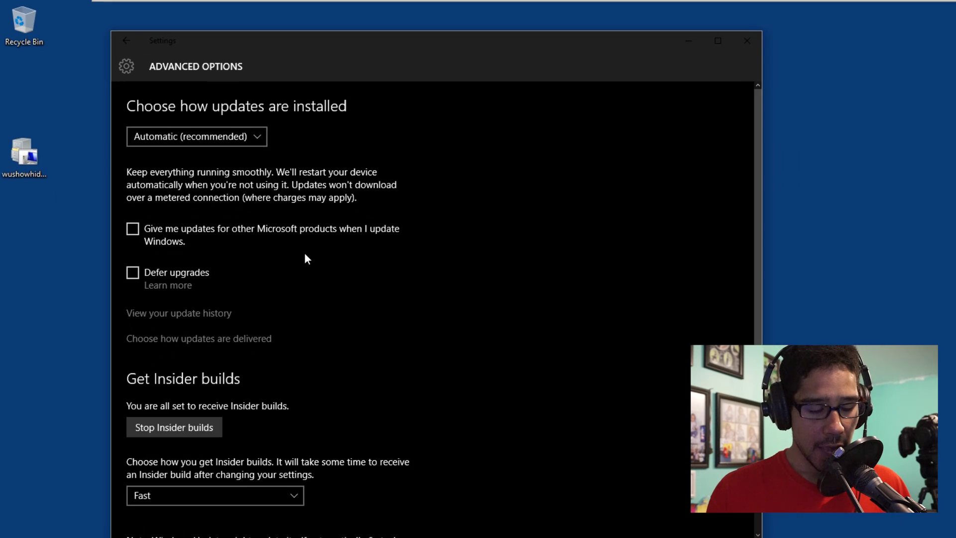
scroll(294, 246, down, 3)
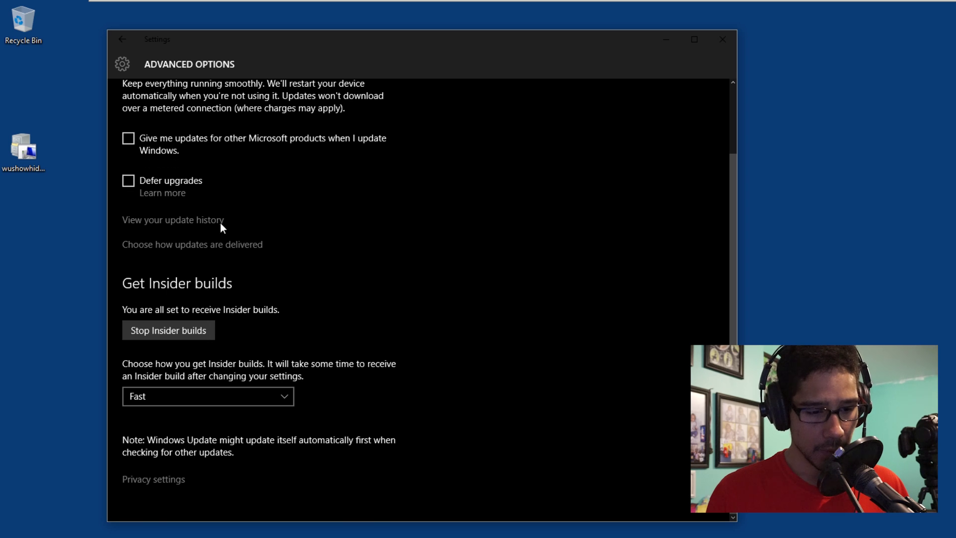
click(203, 220)
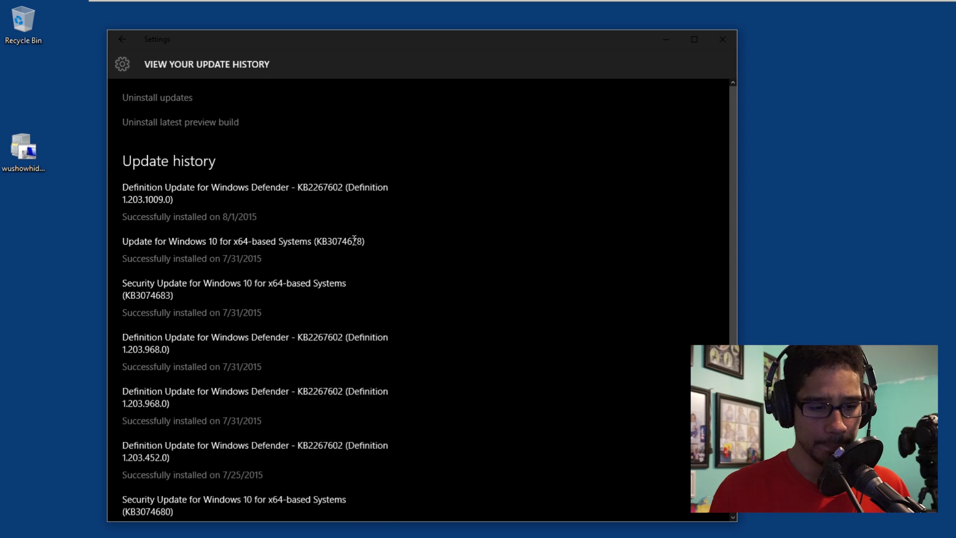
scroll(354, 240, down, 3)
scroll(354, 240, down, 6)
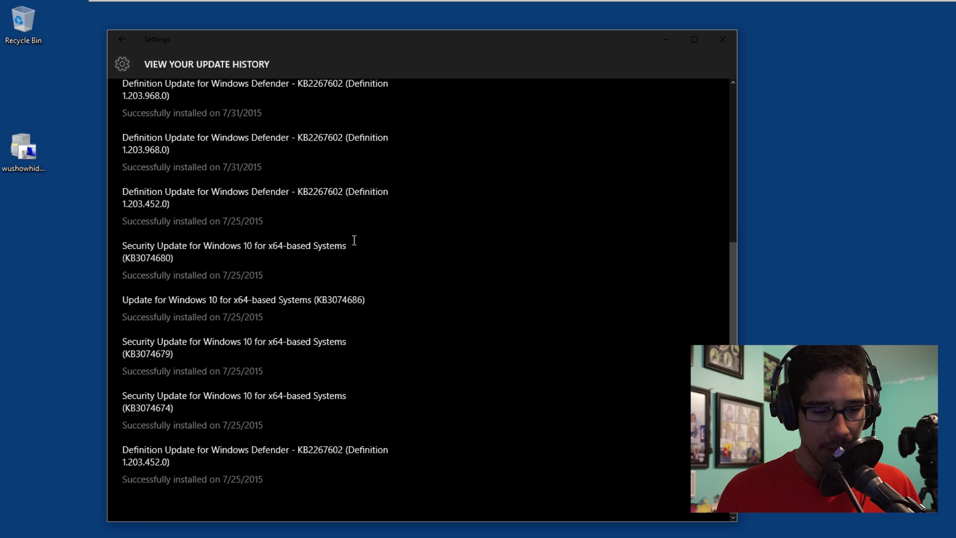
scroll(354, 240, up, 10)
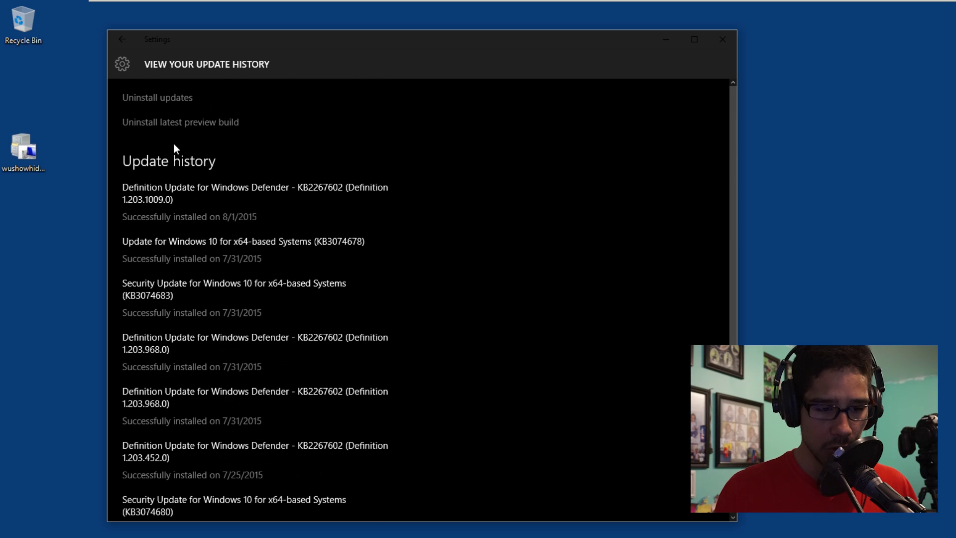
Open the Installed Updates list, select KB3074678, then close it and Settings
click(166, 106)
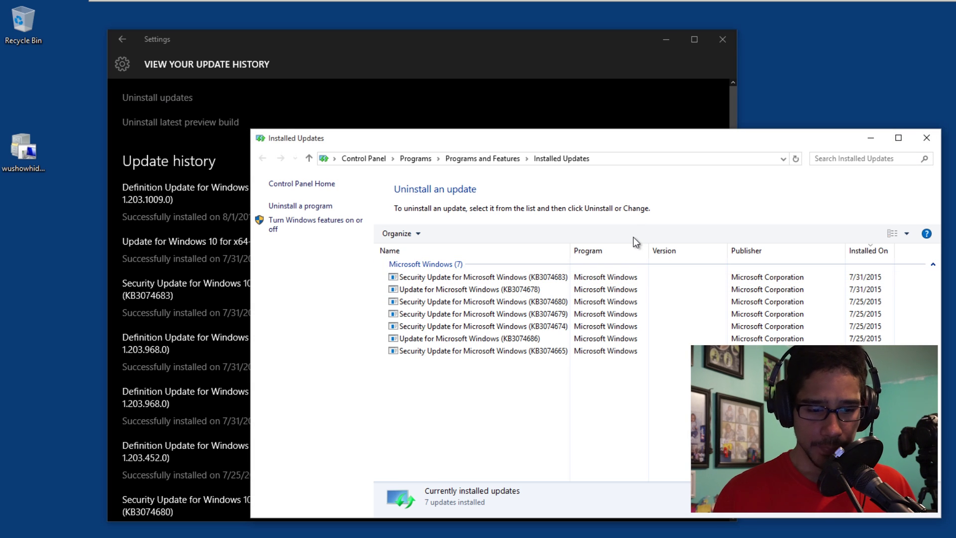
click(496, 293)
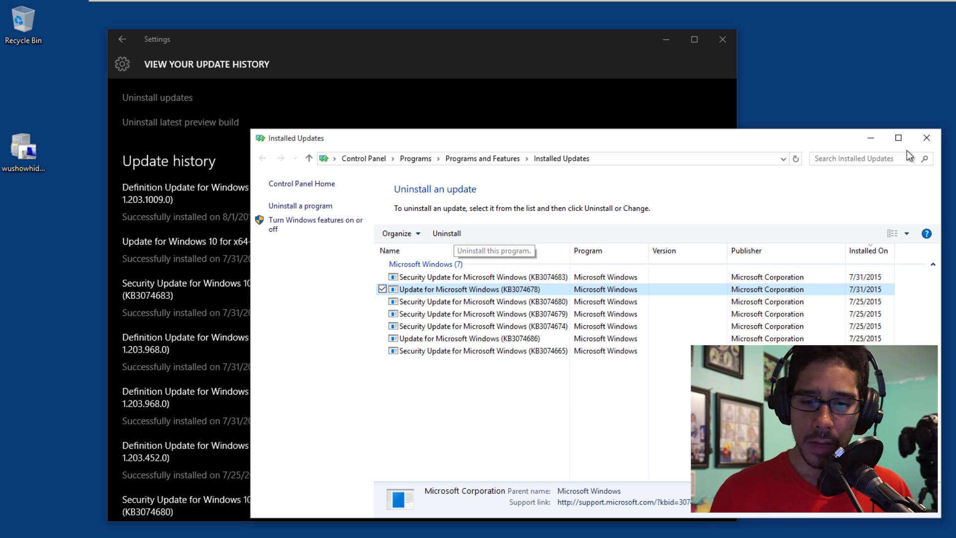
click(927, 138)
click(722, 40)
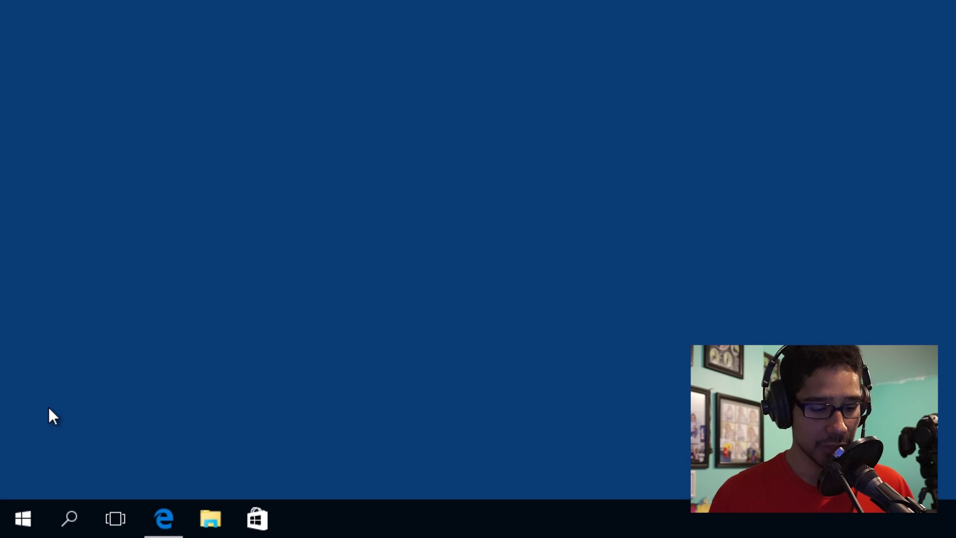
right_click(16, 527)
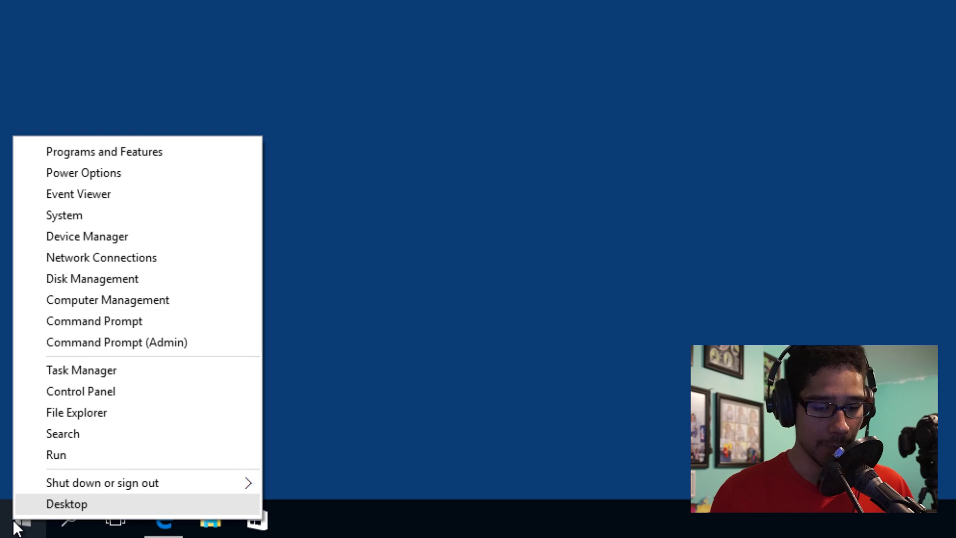
click(146, 236)
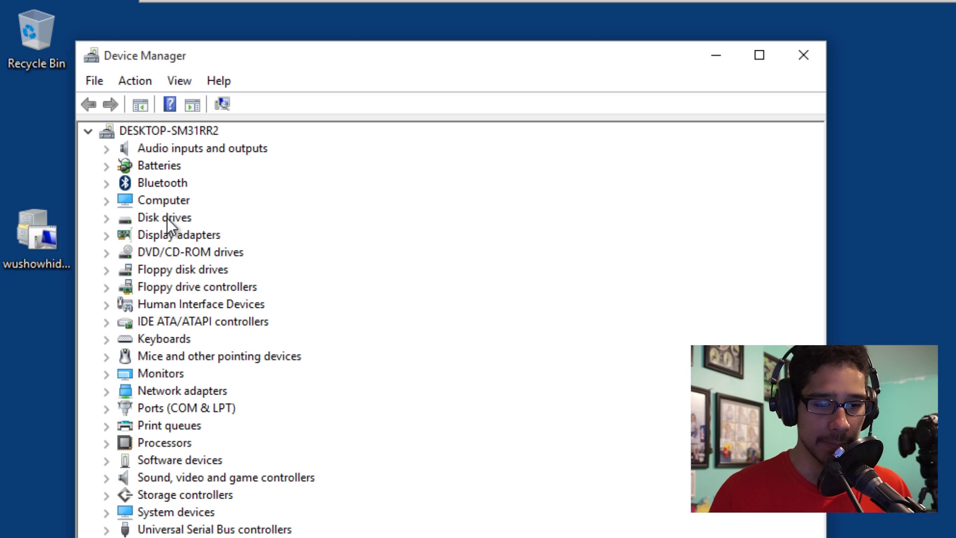
click(108, 233)
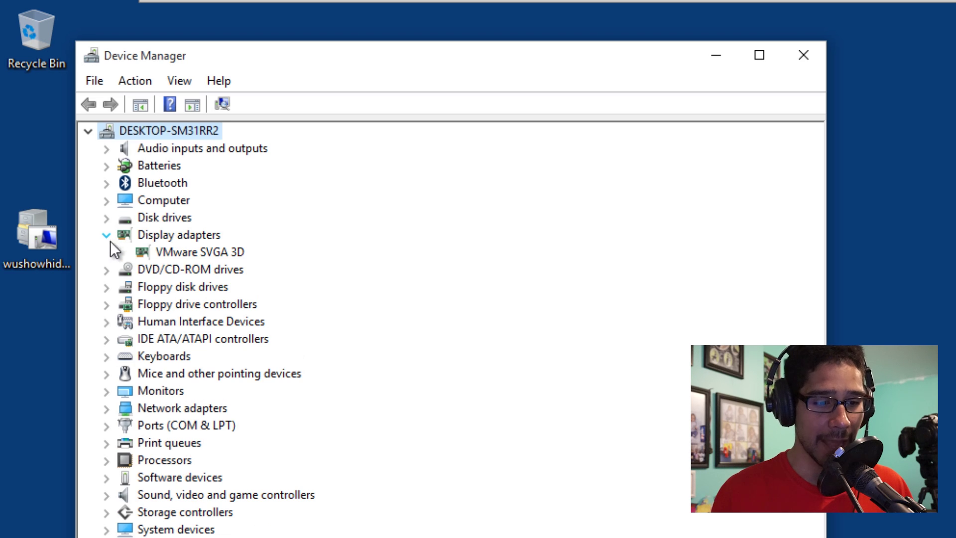
click(220, 253)
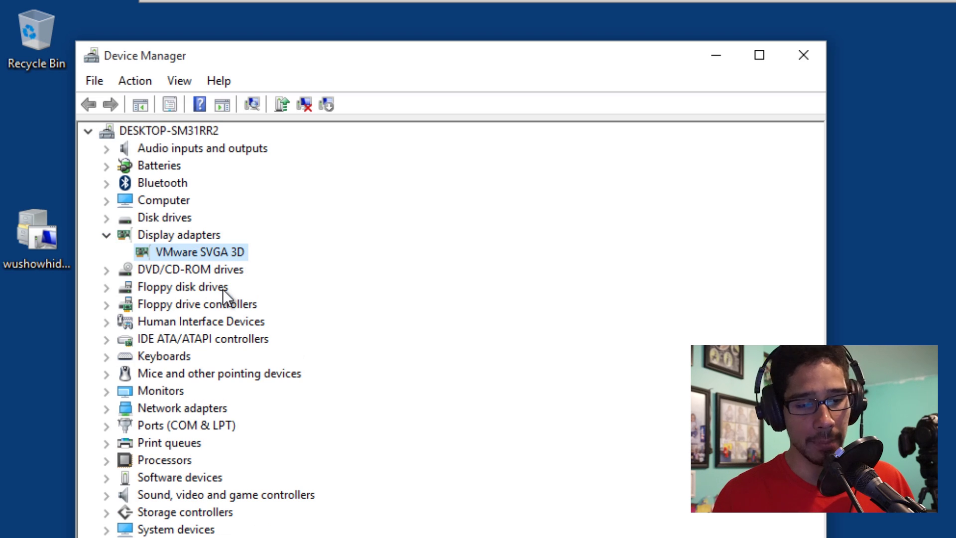
right_click(211, 252)
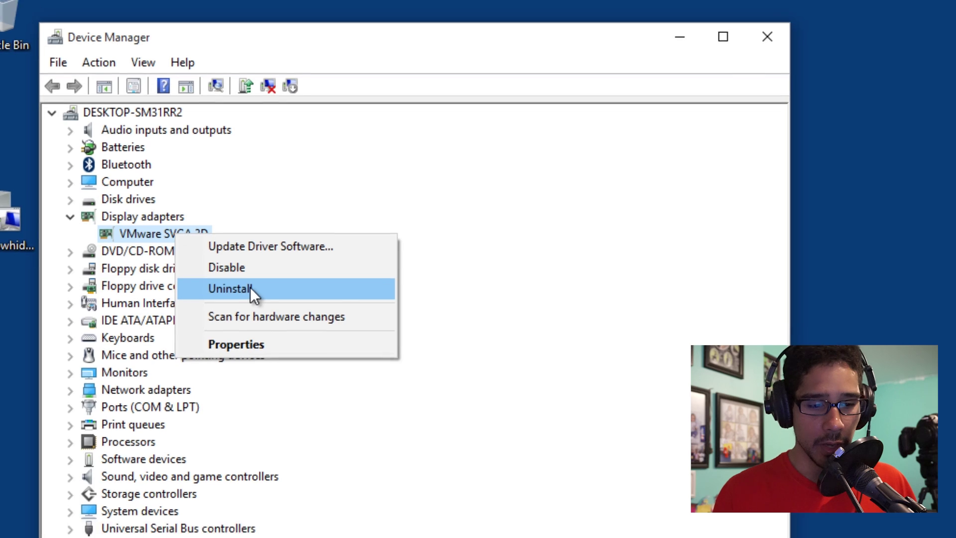
click(251, 289)
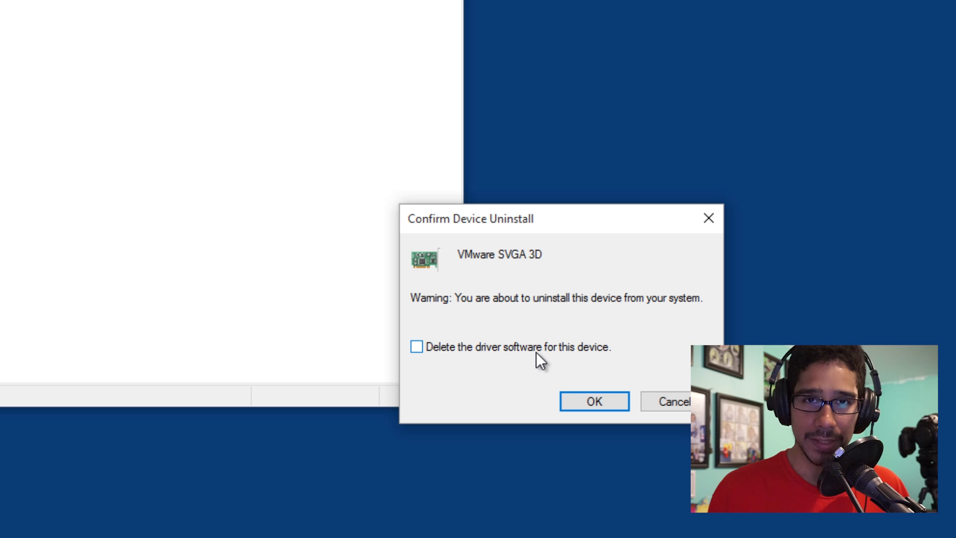
click(657, 400)
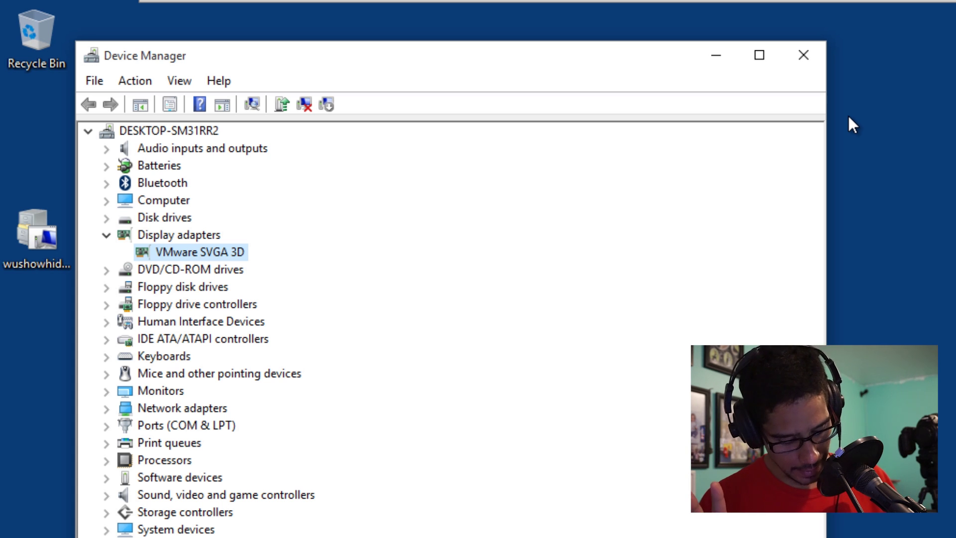
click(808, 54)
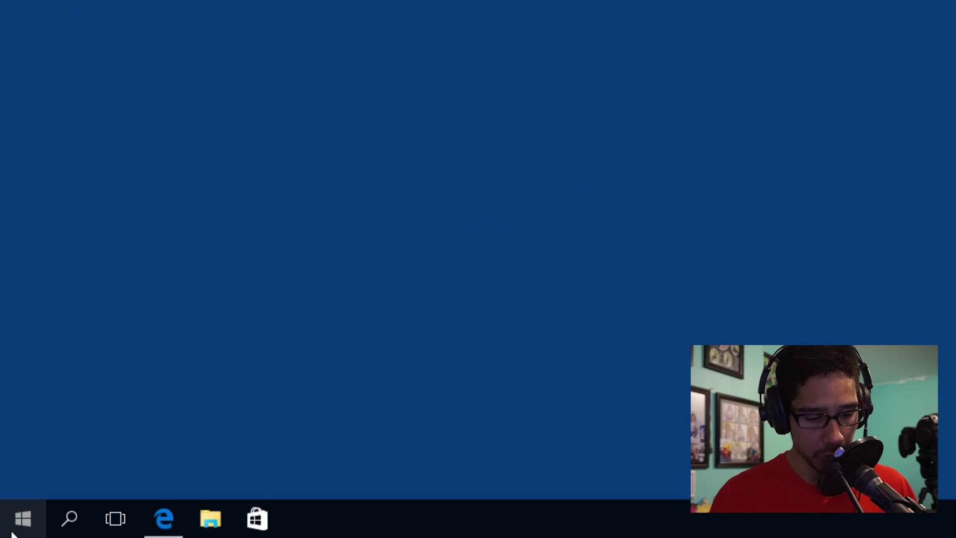
Open Control Panel in small-icon view and go to the System page
right_click(13, 534)
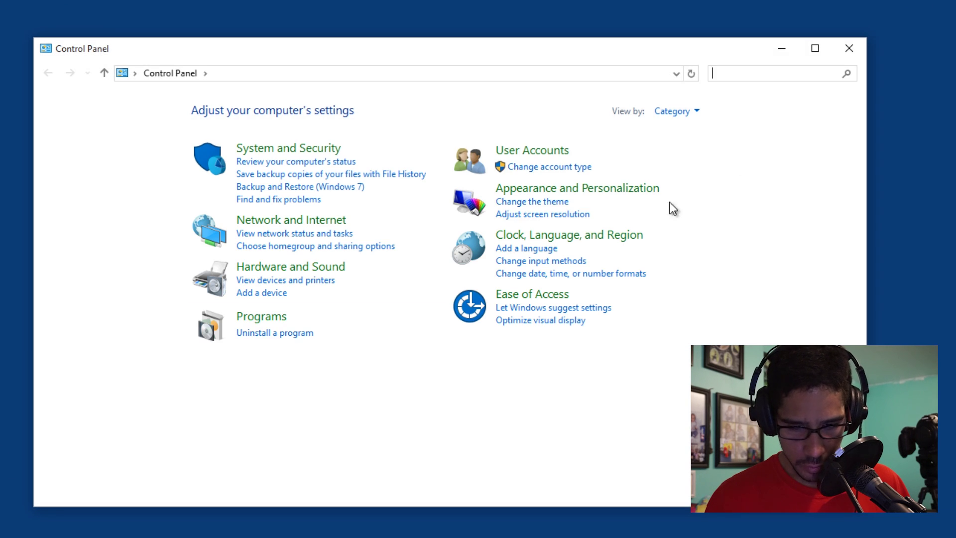
click(684, 113)
click(693, 175)
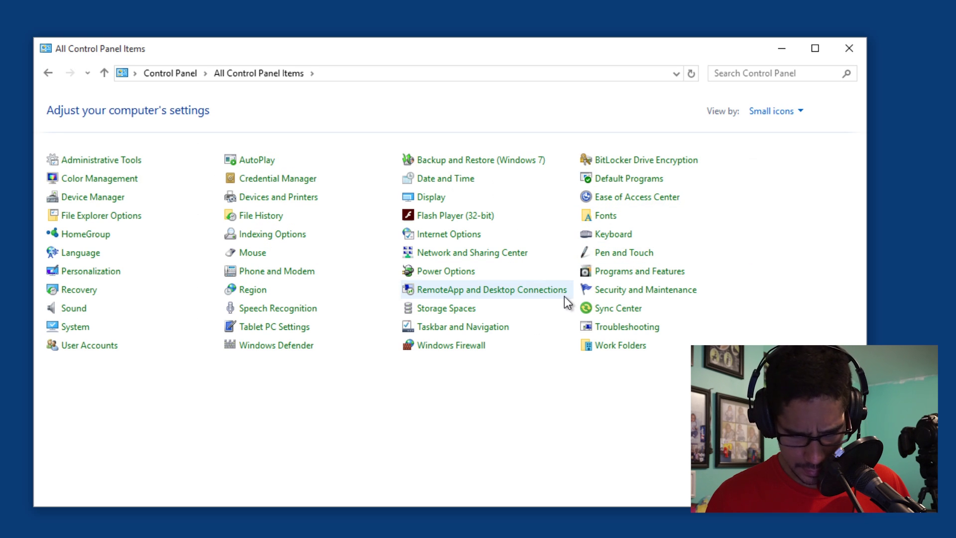
click(80, 328)
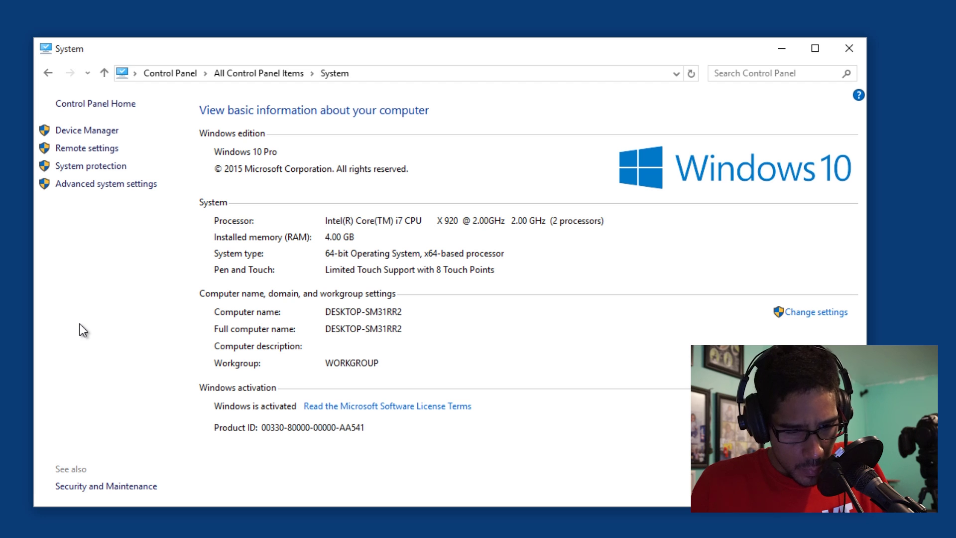
In Hardware > Device Installation Settings, choose No and 'Never install driver software from Windows Update', then save
click(114, 185)
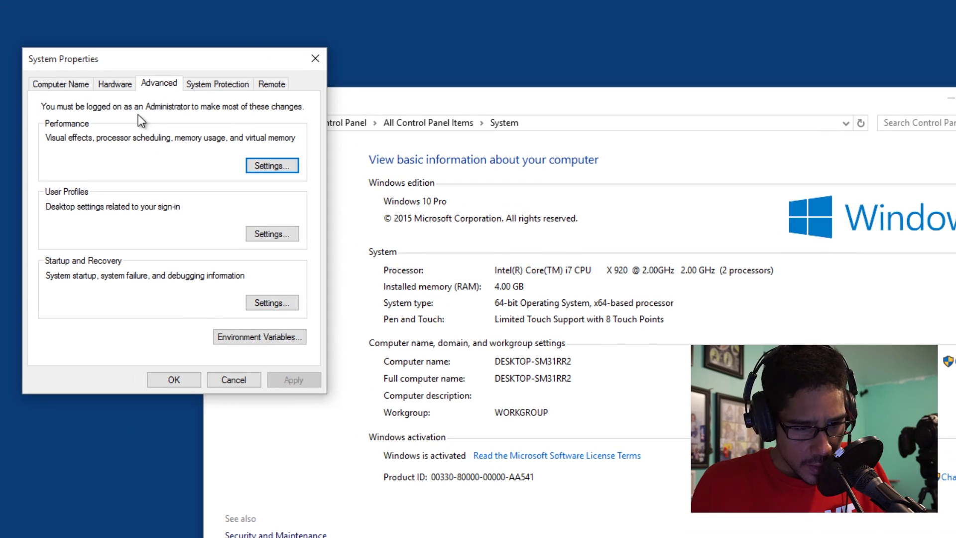
click(119, 85)
drag(174, 58, 202, 86)
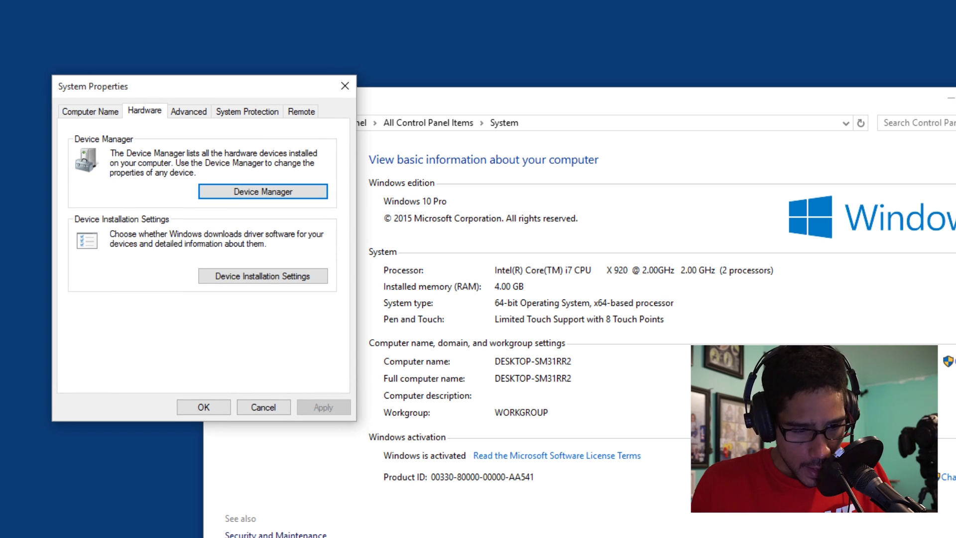
click(256, 277)
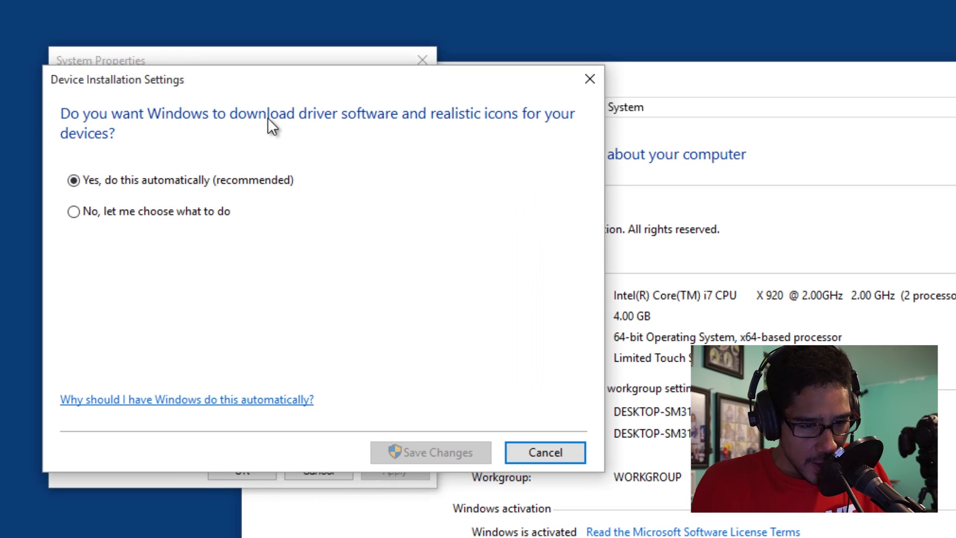
drag(266, 85, 410, 192)
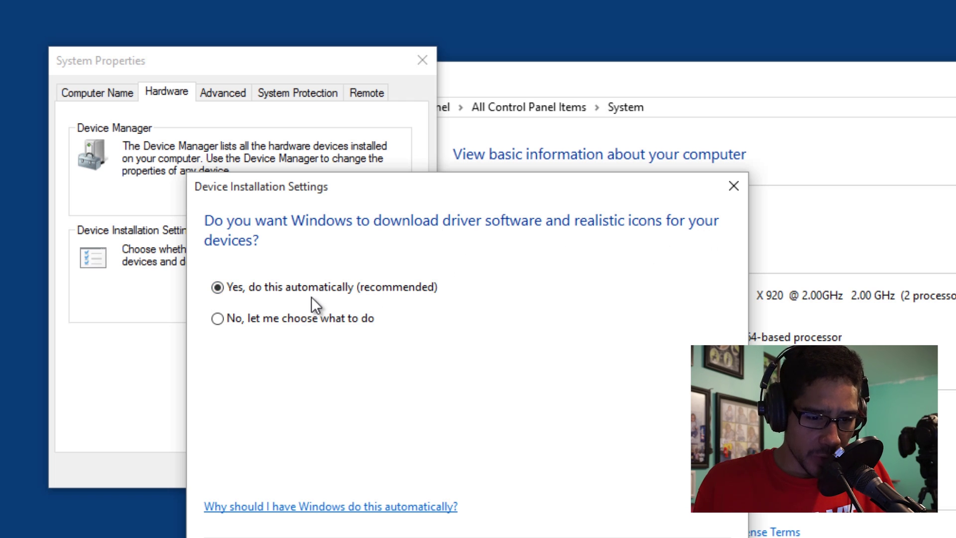
click(274, 321)
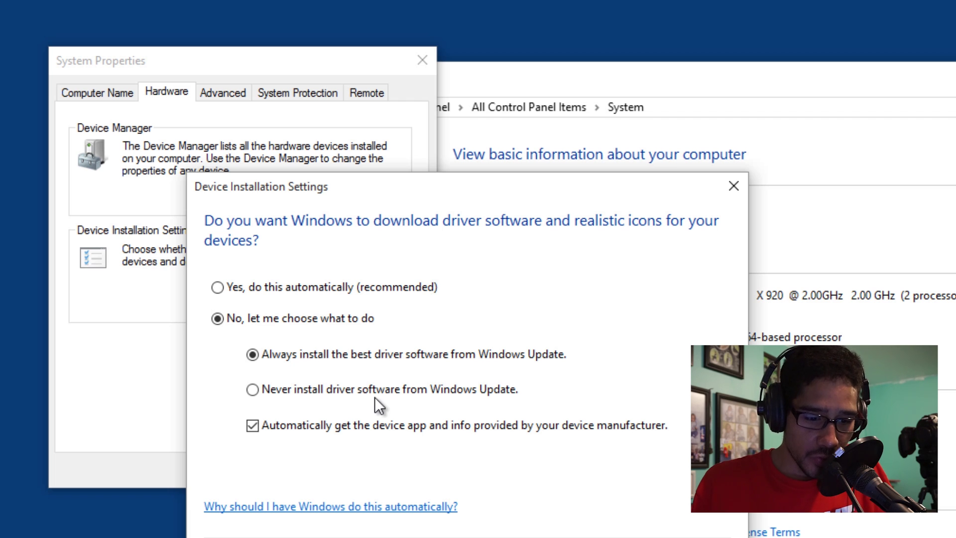
click(438, 392)
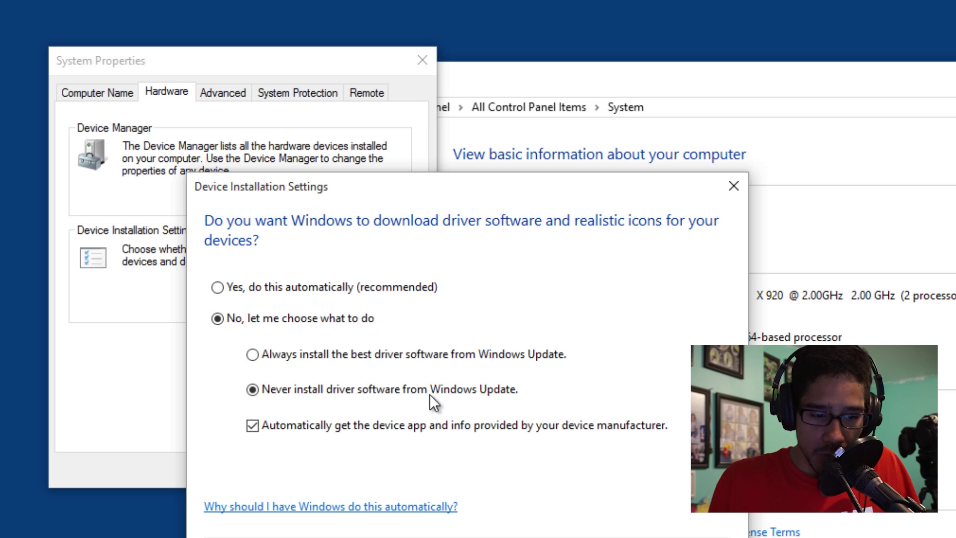
click(587, 535)
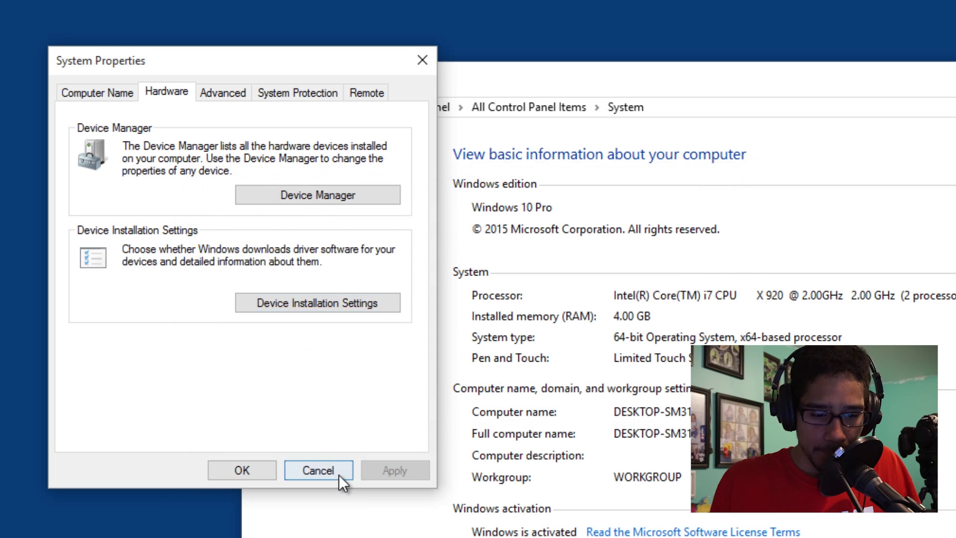
Close System Properties and System, then read the Edge support article's Resolution section
click(340, 475)
key(alt+F4)
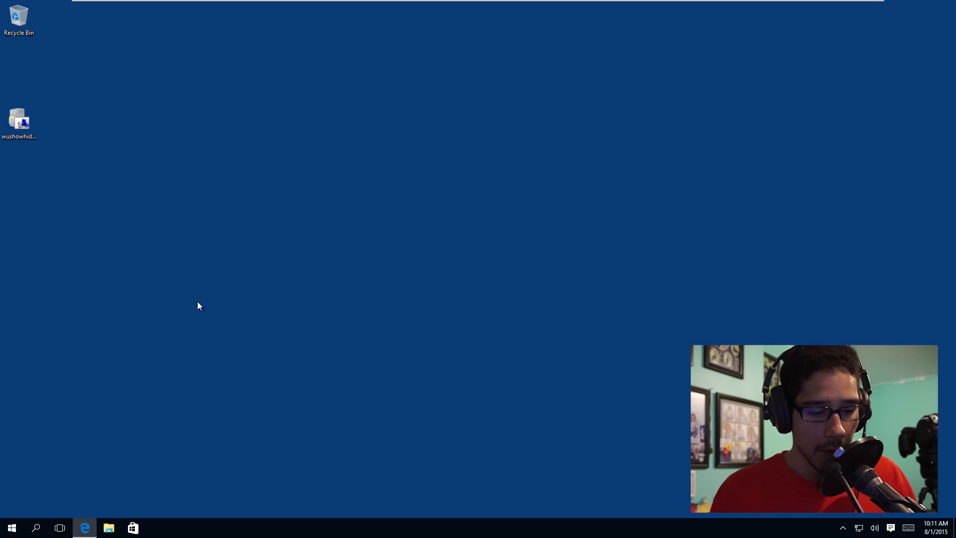
click(93, 526)
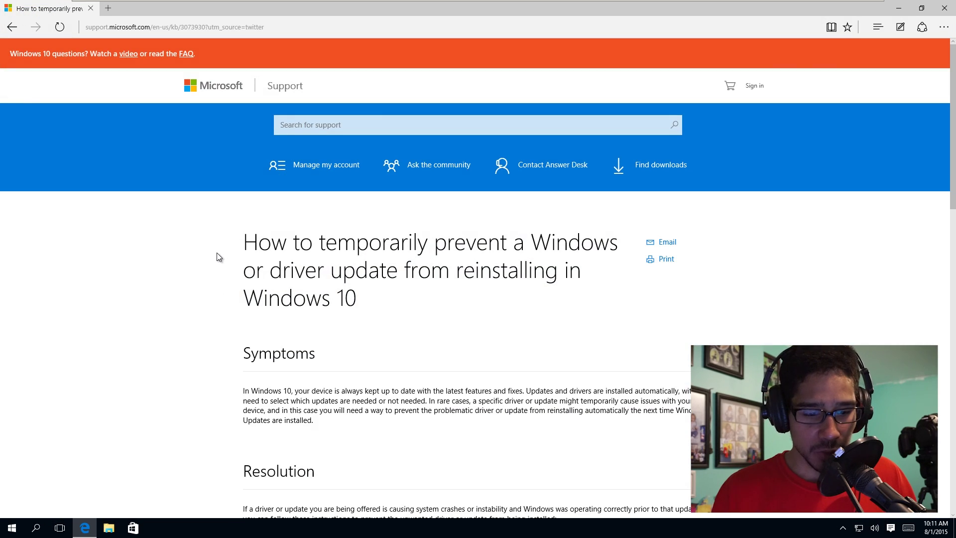
scroll(216, 253, down, 7)
scroll(217, 253, up, 7)
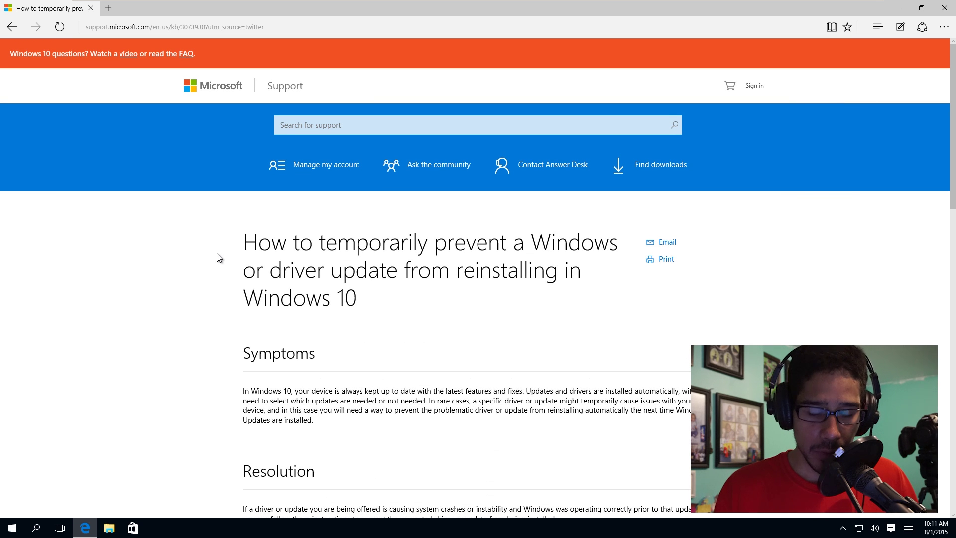
scroll(217, 257, down, 2)
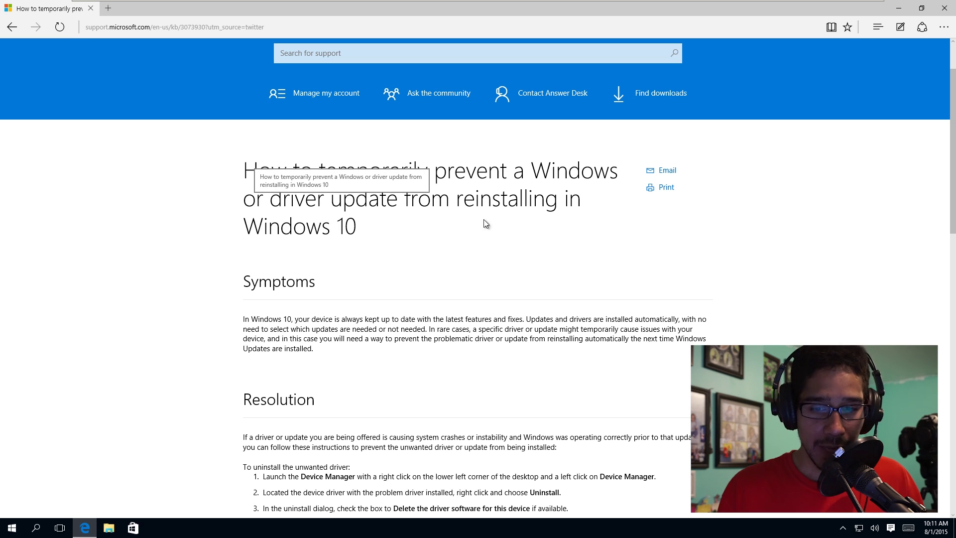
Minimize Edge, select wushowhide.diagcab on the desktop, recheck the article, then show the desktop
click(897, 10)
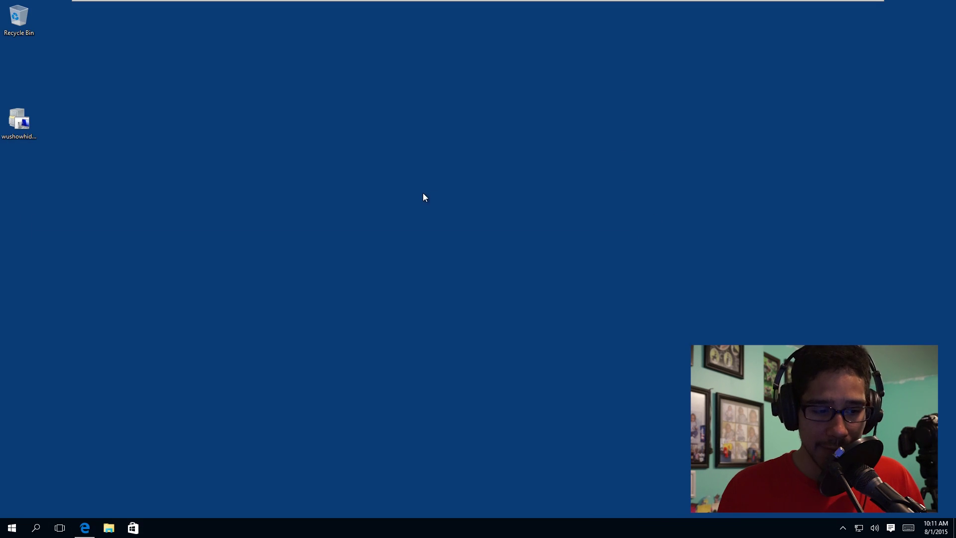
click(28, 127)
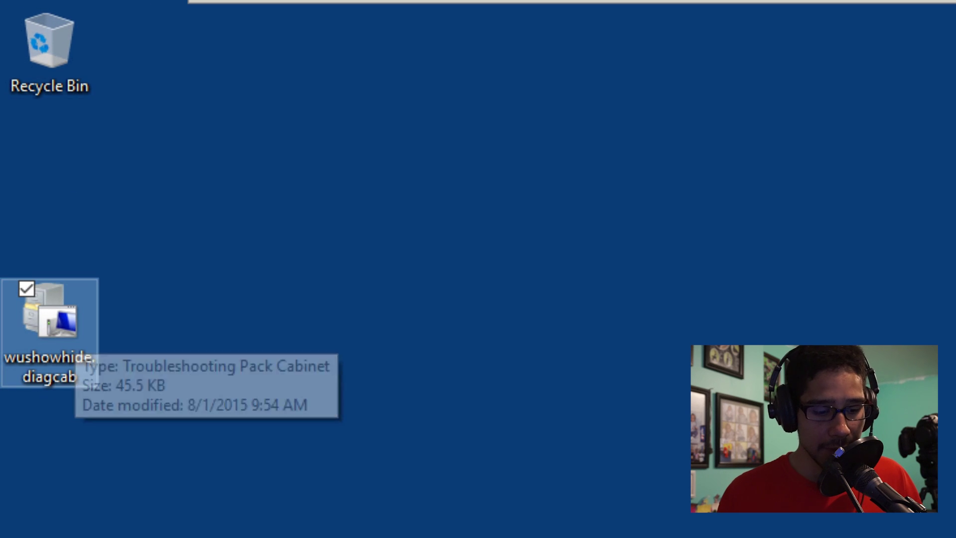
key(alt+Tab)
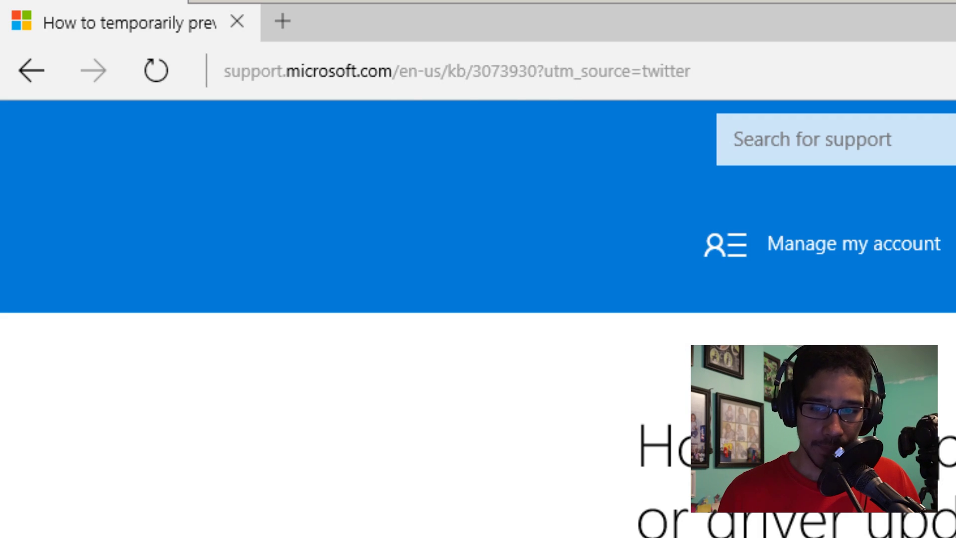
scroll(797, 299, down, 10)
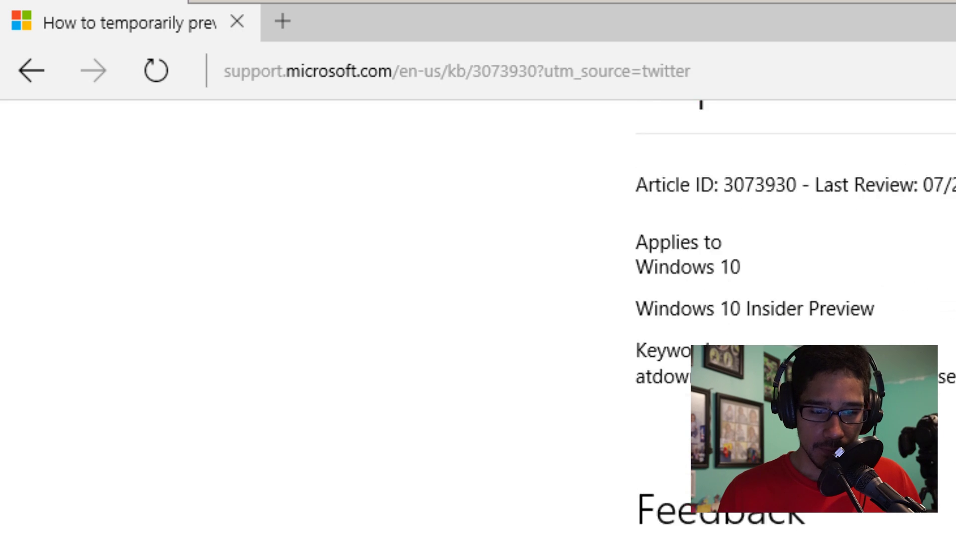
scroll(797, 299, up, 5)
key(super+d)
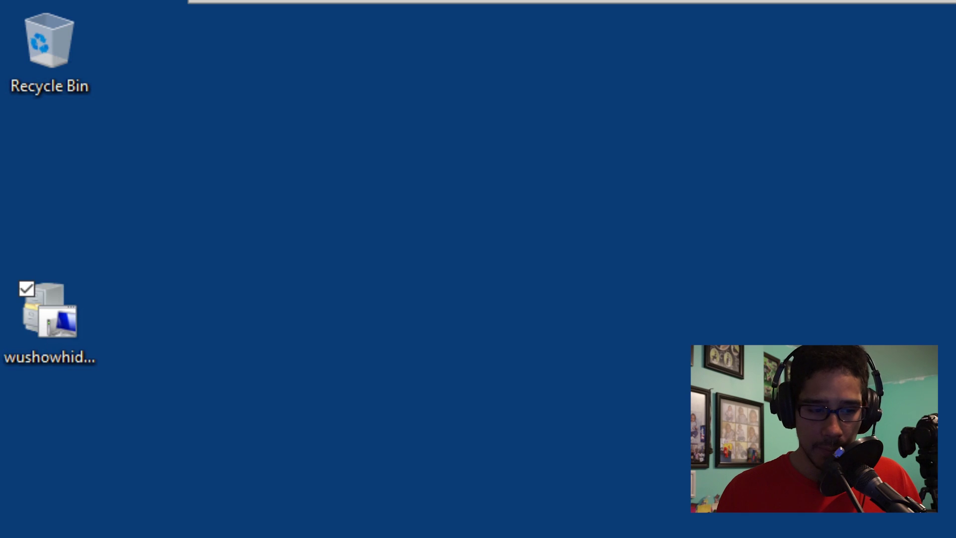
Launch wushowhide.diagcab from the desktop and start its update detection
double_click(74, 335)
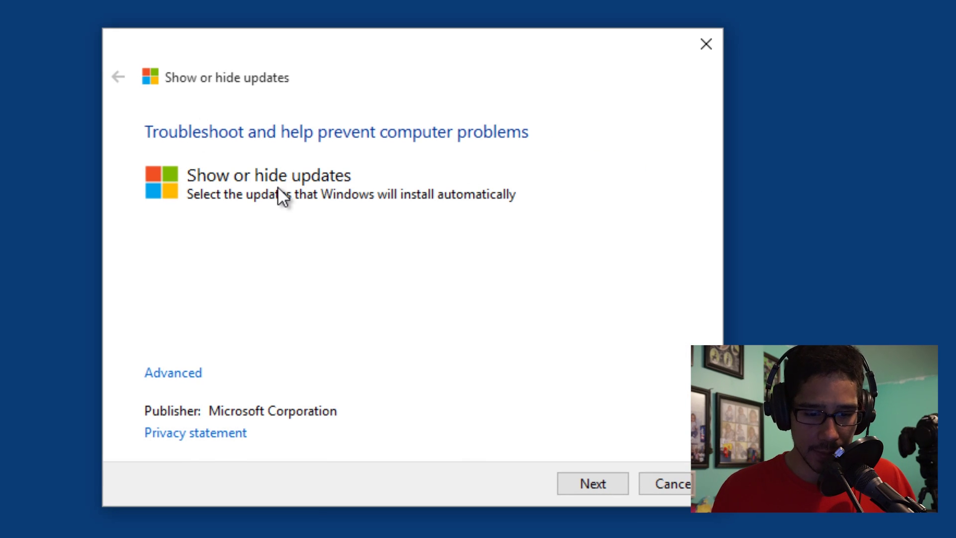
click(575, 487)
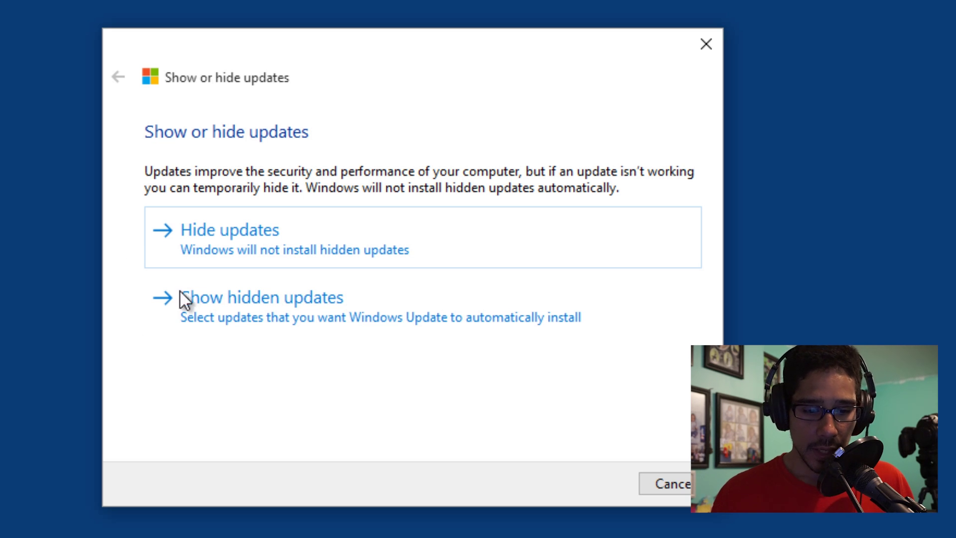
Choose Hide updates, check Definition Update for Windows Defender KB2267602, and confirm
click(202, 243)
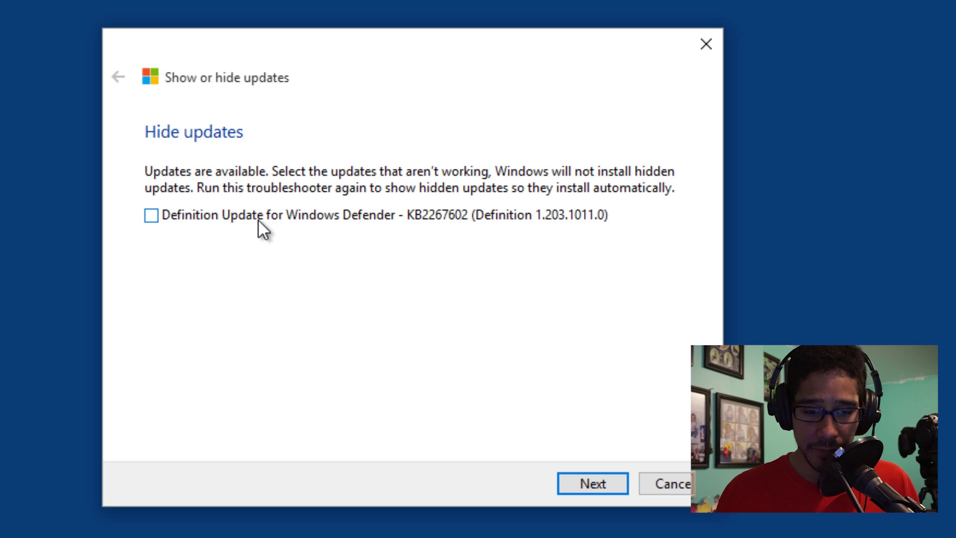
click(351, 223)
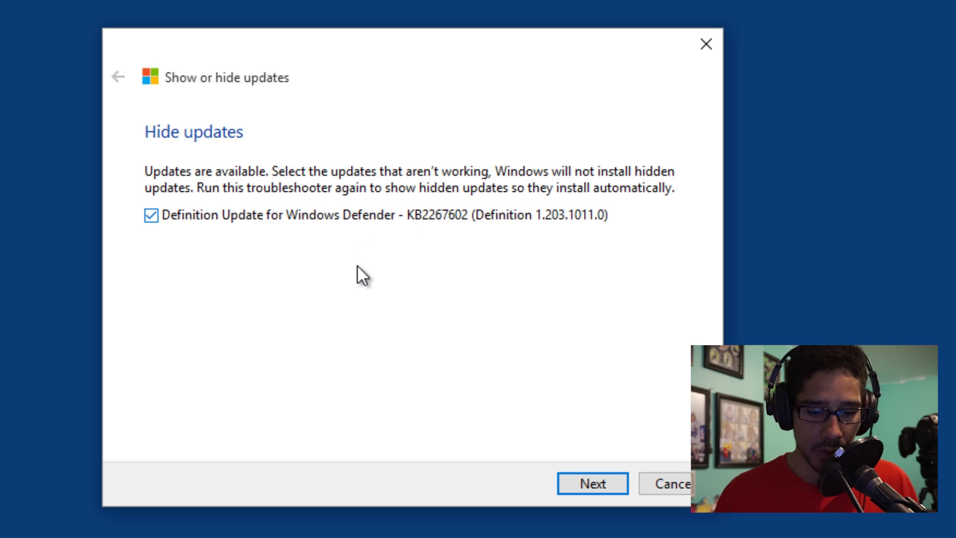
click(577, 479)
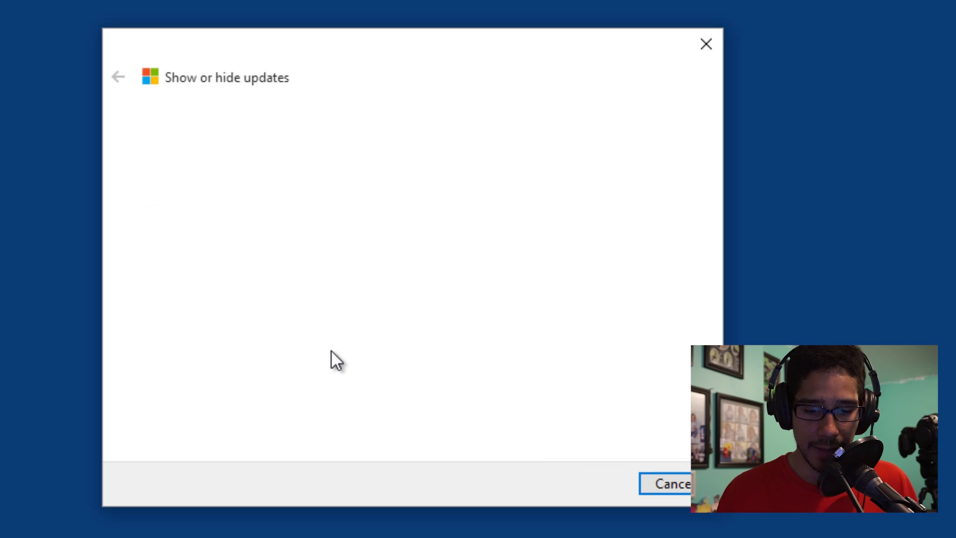